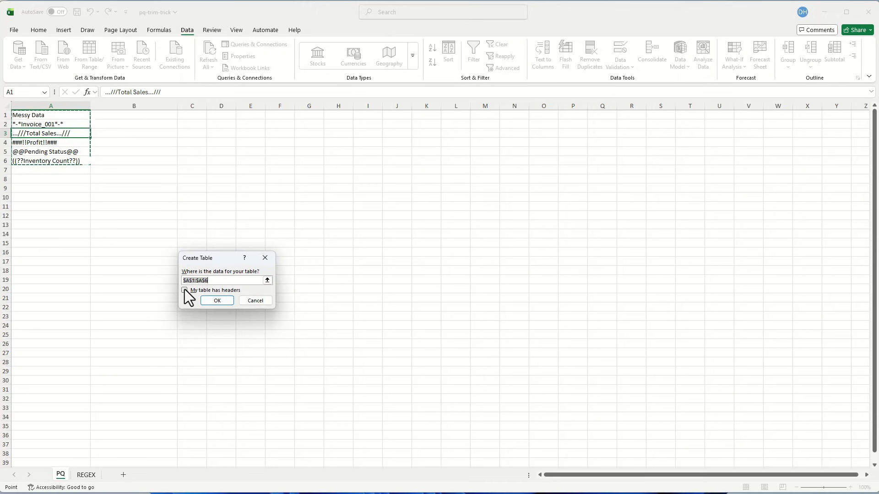
- Create a table from A1:A6 with its first row as headers and load it into the Power Query Editor
left_click(185, 290)
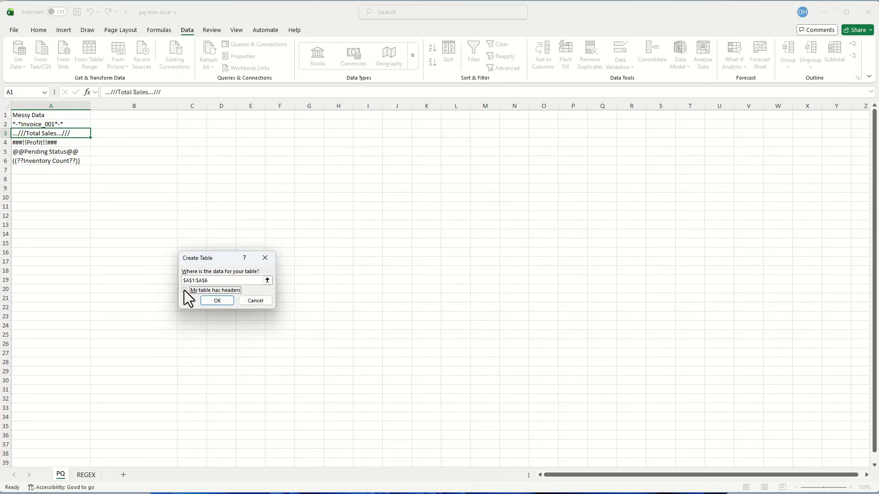
left_click(224, 301)
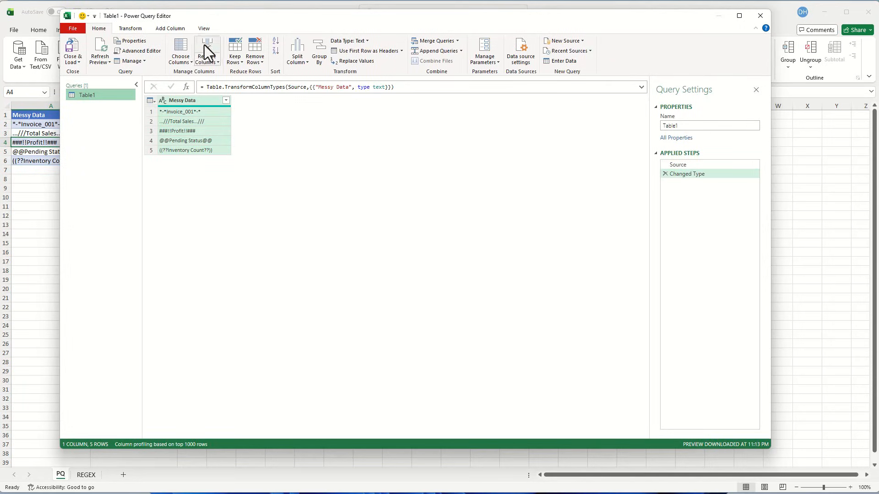
- Start a custom column whose formula applies Text.Trim to the Messy Data column
left_click(179, 30)
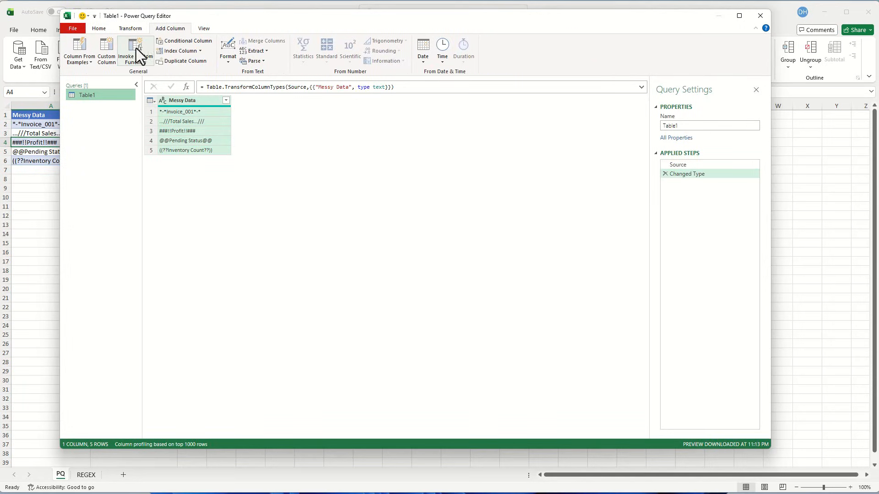
left_click(111, 48)
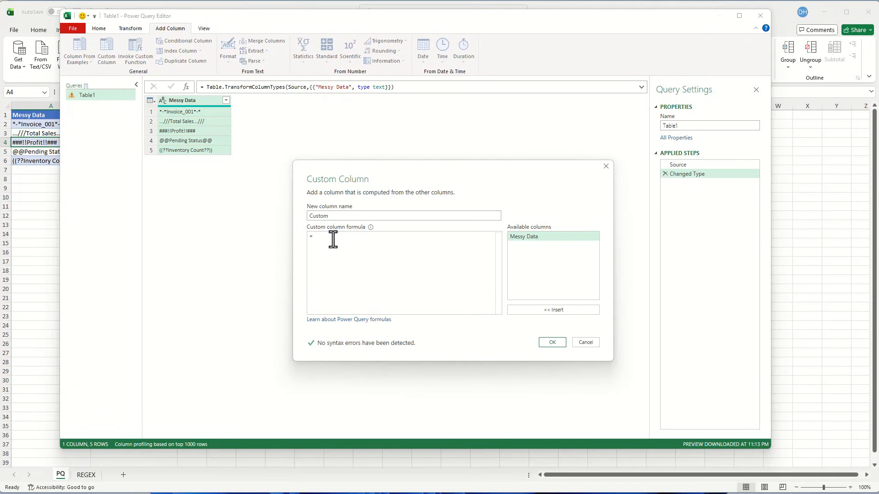
type("text.trim")
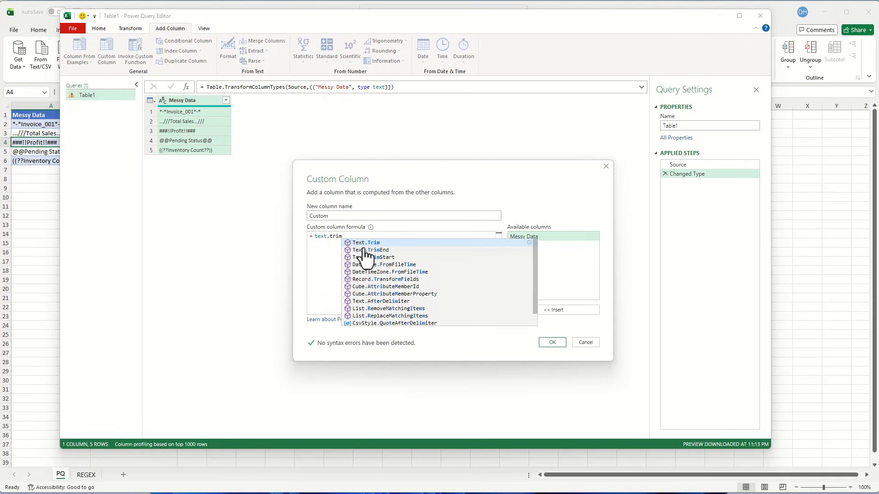
left_click(386, 245)
type("(")
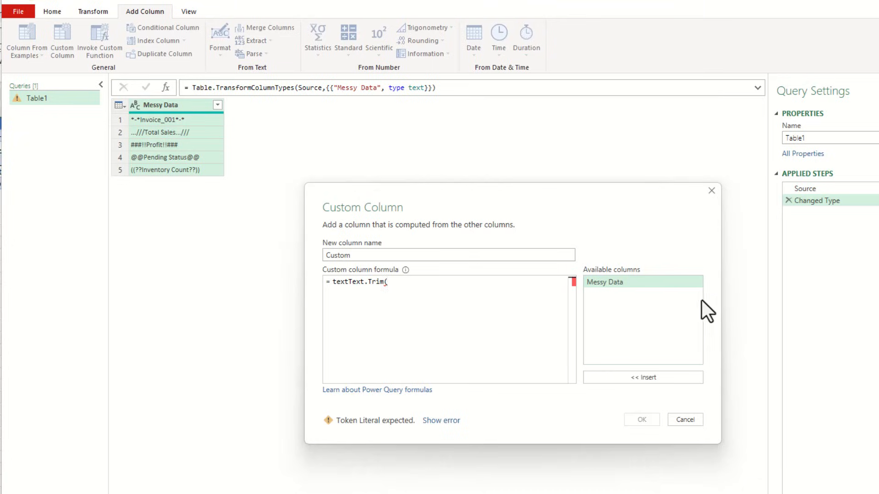
left_click(636, 281)
double_click(637, 281)
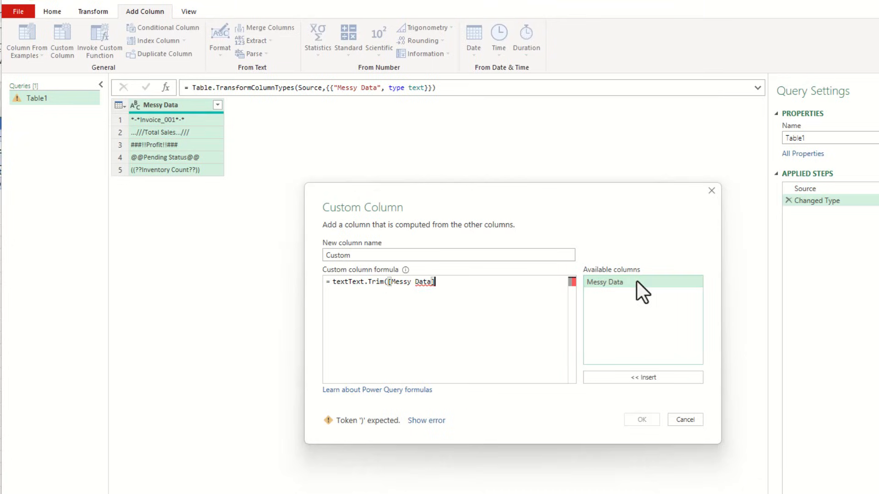
- Complete the formula with the trim list {"*","-",".","/","#","!","@","(","?",")"} and create the custom column
type(",")
type("{")
type("\"\"")
type("*")
key("Right")
type(",\"-")
key("Right")
type(",\".")
key("Right")
type(",")
type("\"/\",\"#\",\"!\",\"@\",\"(\",\"?\",\")\"")
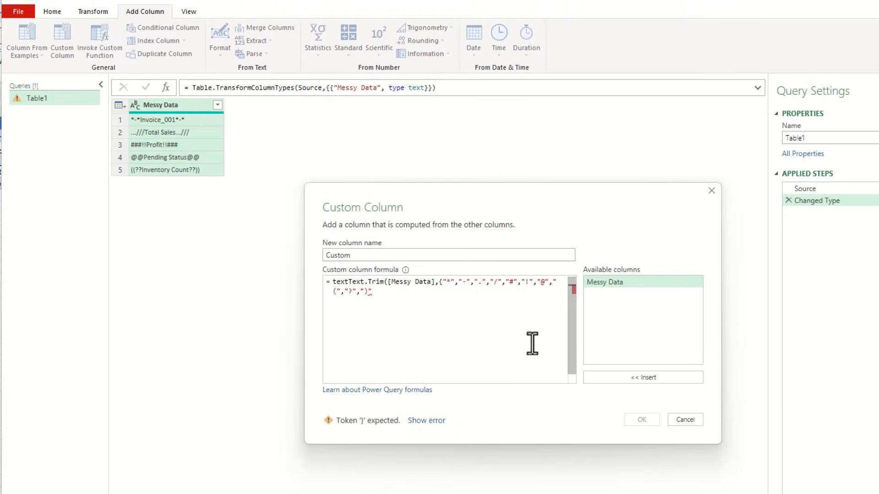
type("})")
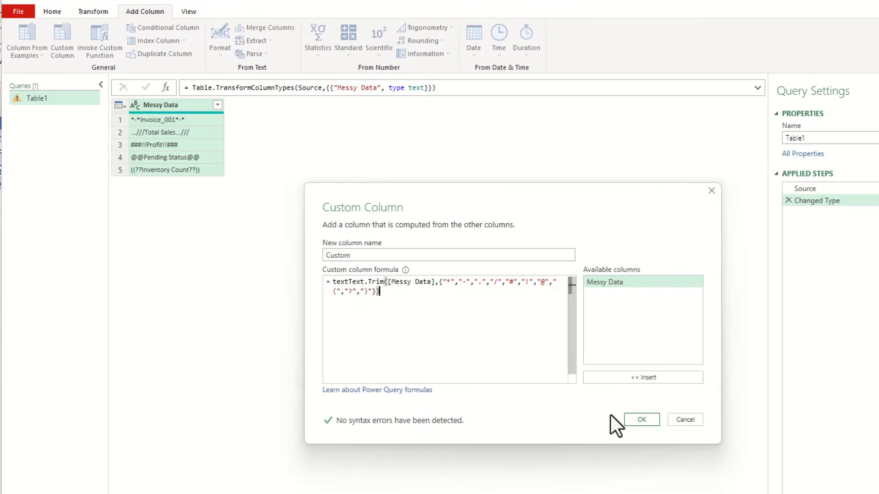
left_click(632, 422)
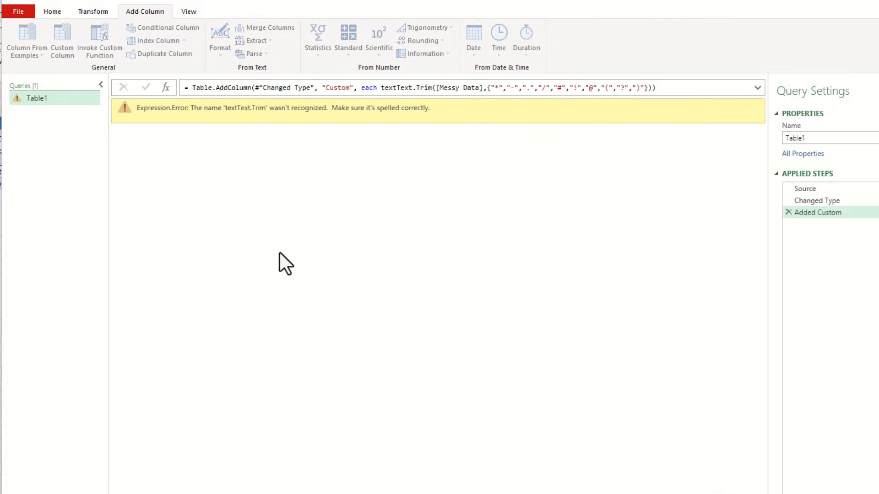
- Remove the stray "text" before Text.Trim in the Added Custom formula and load the query into the workbook
left_click(401, 88)
double_click(401, 87)
key("Left")
key("Delete")
key("Delete")
key("Delete")
key("Delete")
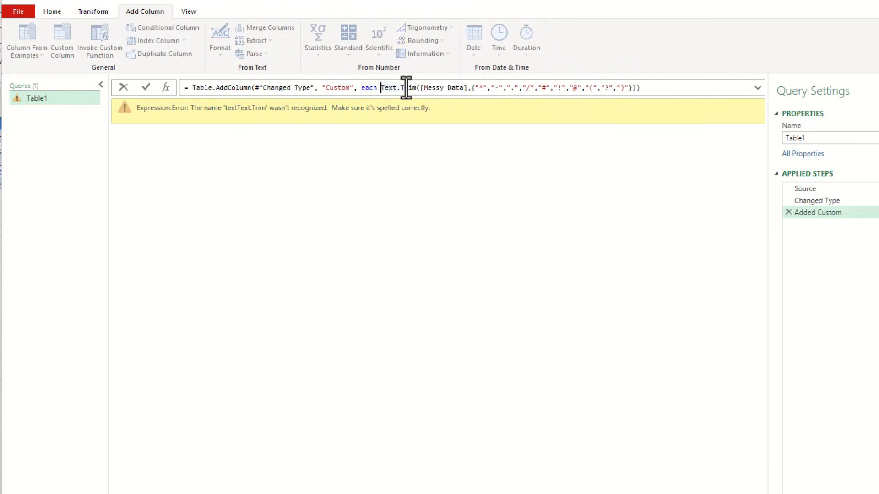
key("Return")
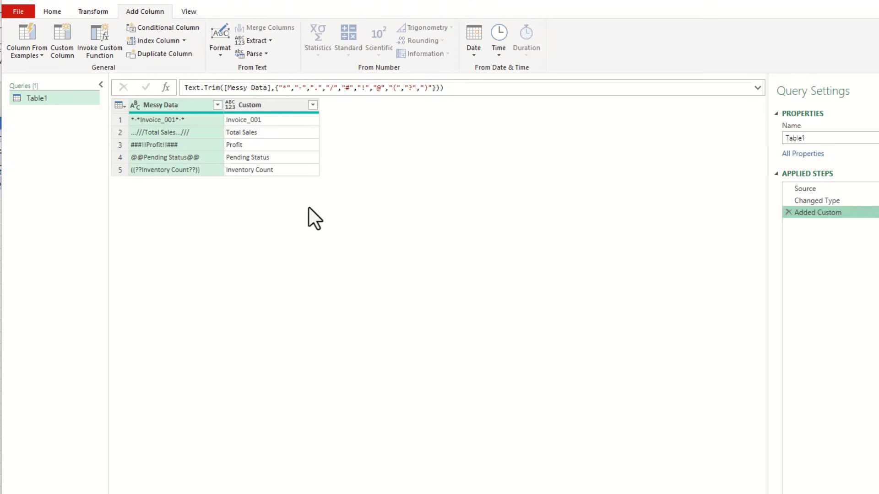
left_click(53, 17)
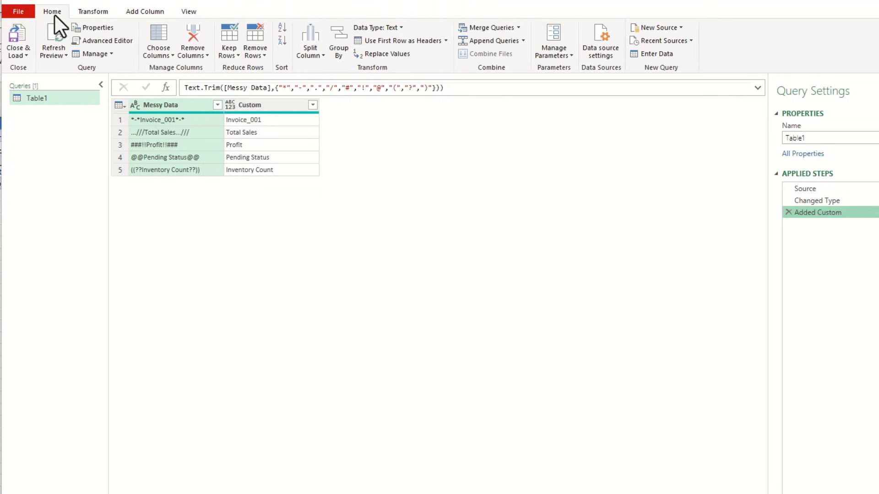
left_click(18, 36)
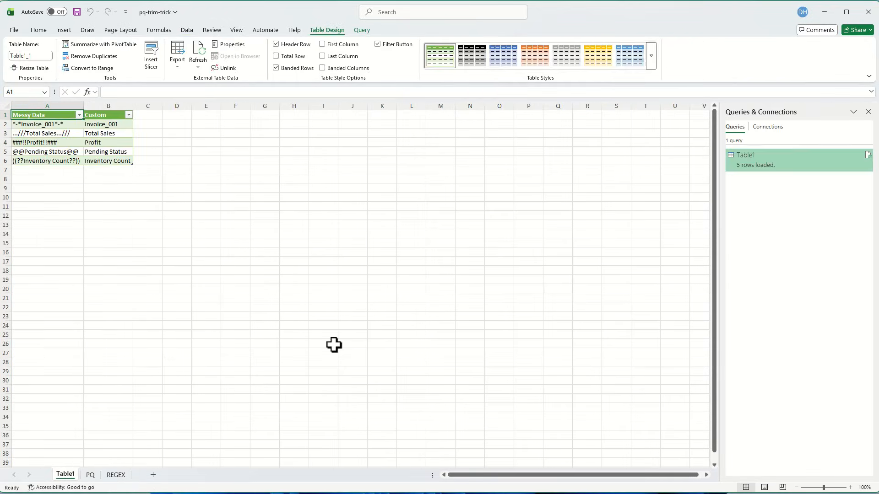
- On the PQ sheet, append %% to the Inventory Count entry in cell A6
left_click(91, 475)
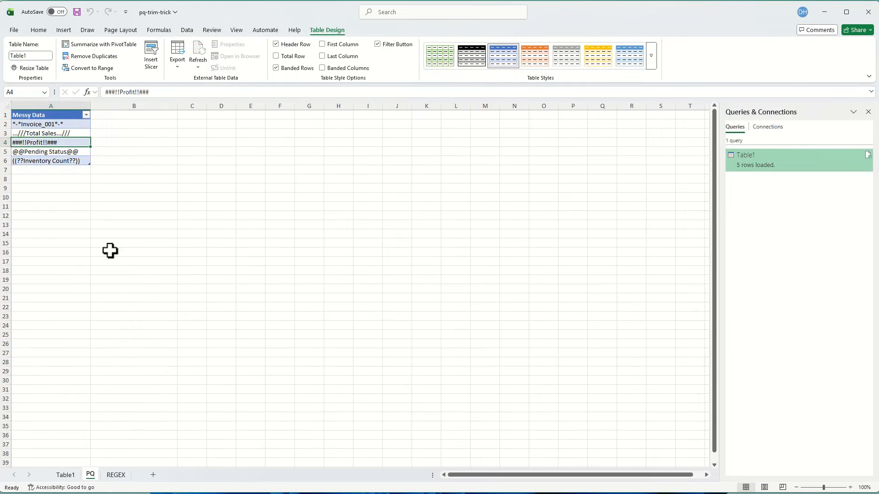
left_click(82, 161)
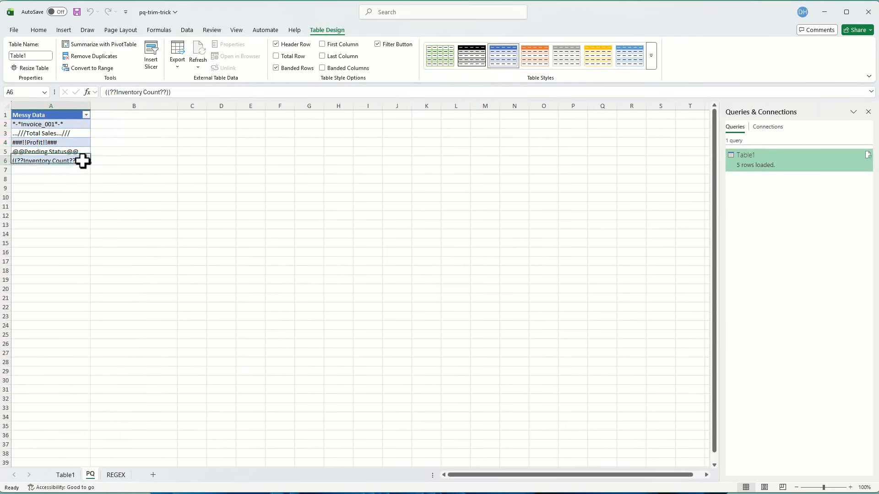
left_click(191, 92)
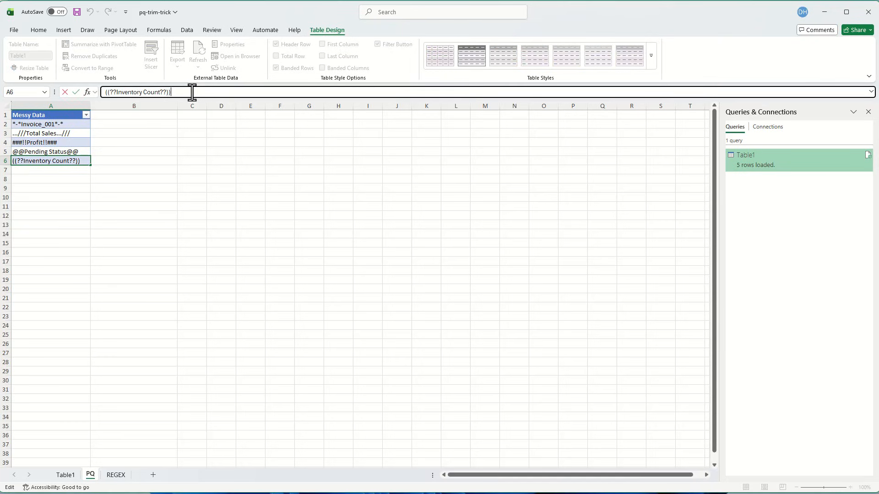
type("%%")
key("Tab")
key("Tab")
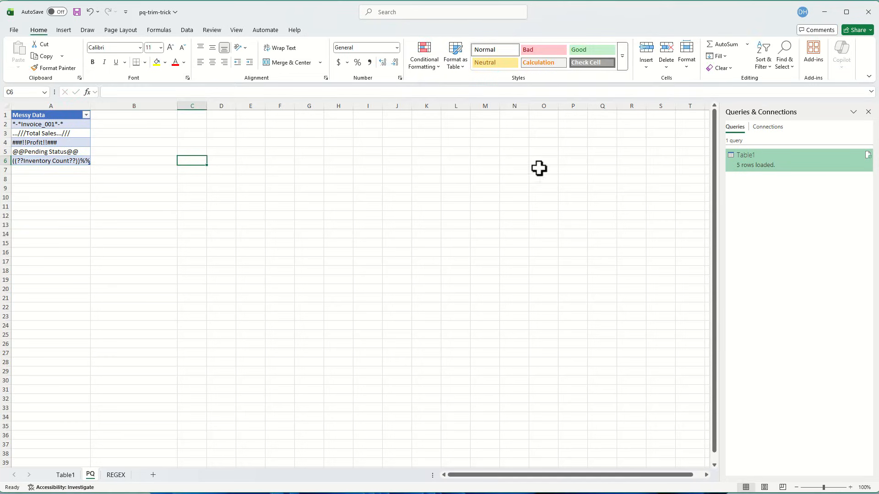
- Edit the Table1 query's Added Custom step to include "%" in the trim list and load the query again
double_click(765, 166)
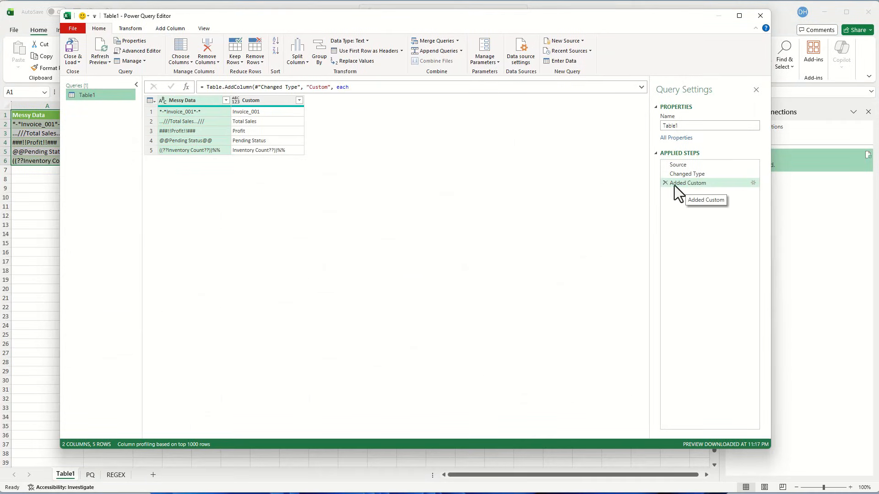
left_click(753, 183)
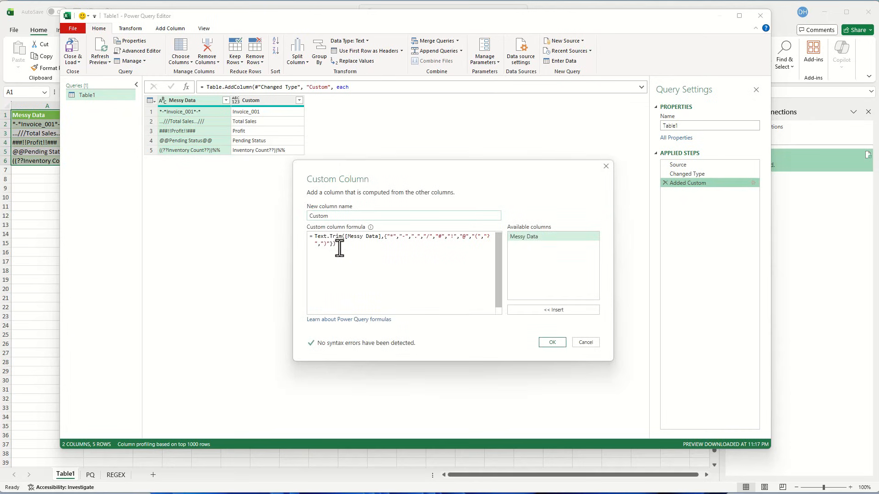
left_click(330, 243)
type(",\"")
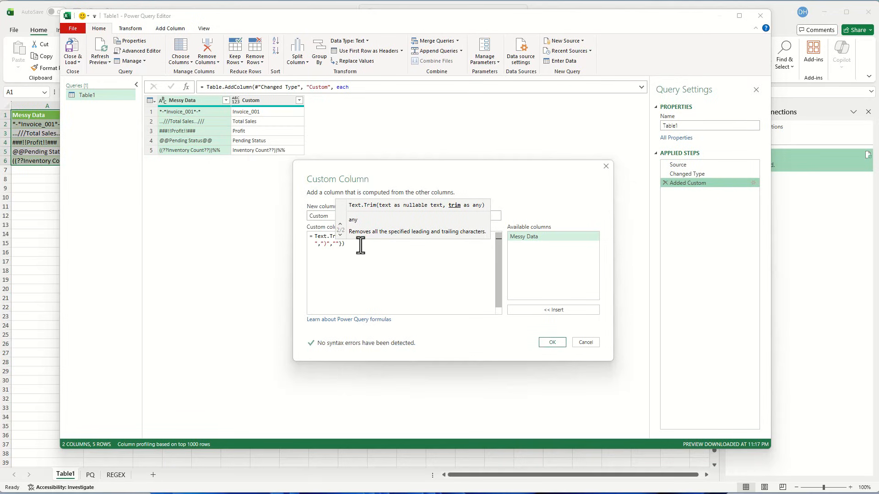
type("%")
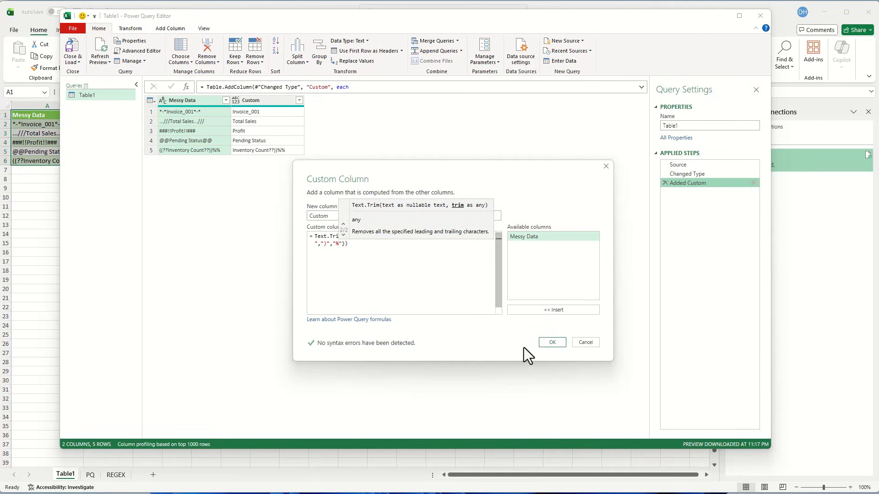
left_click(551, 343)
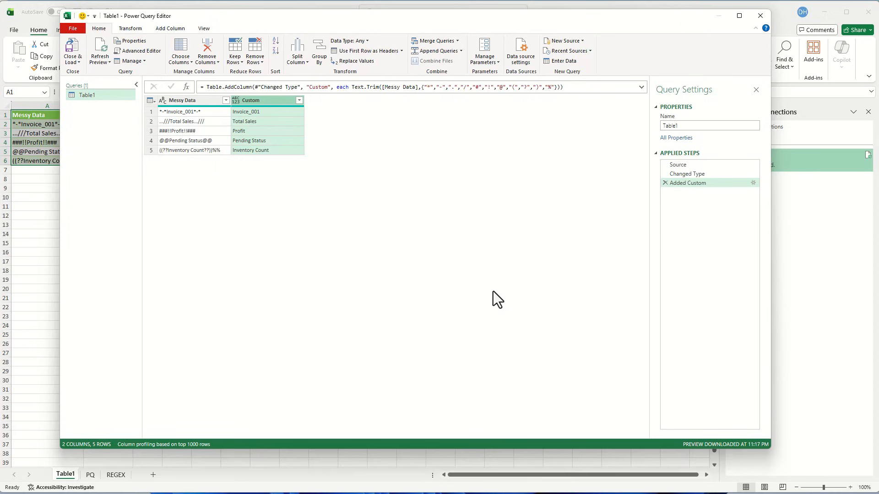
left_click(69, 45)
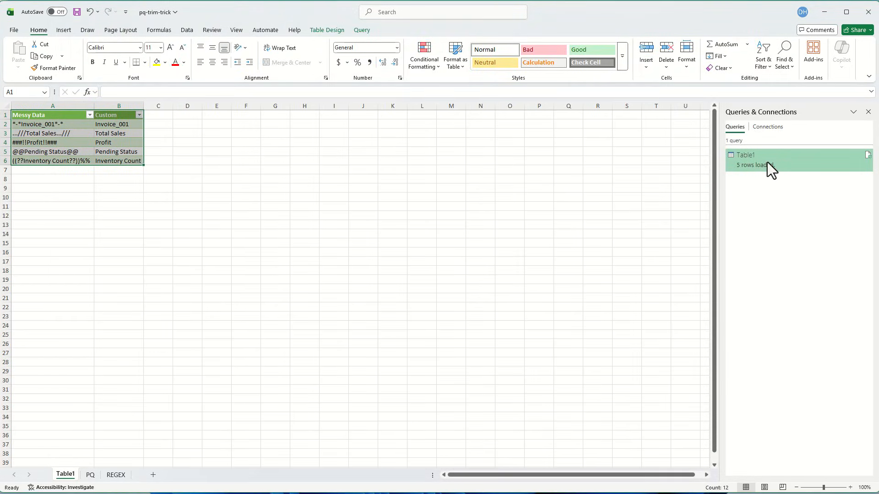
- On the REGEX sheet, enter the heading REGEX in cell B1
mouse_move(743, 167)
left_click(117, 476)
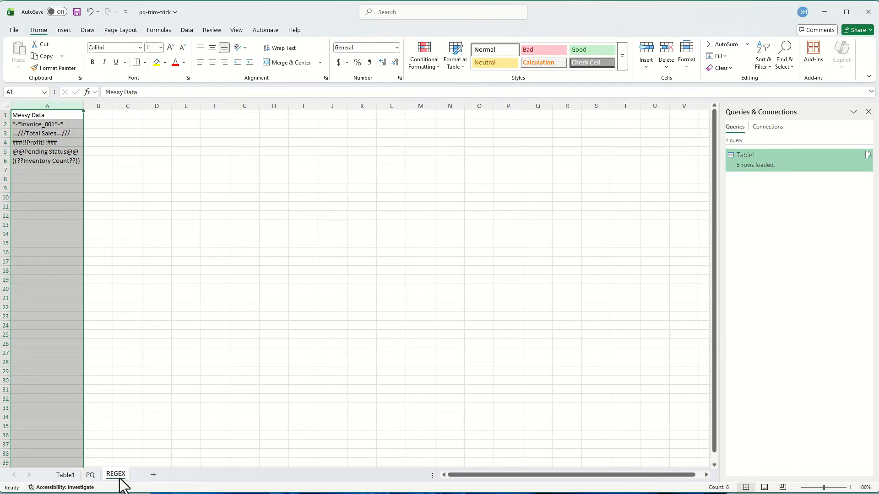
key("Right")
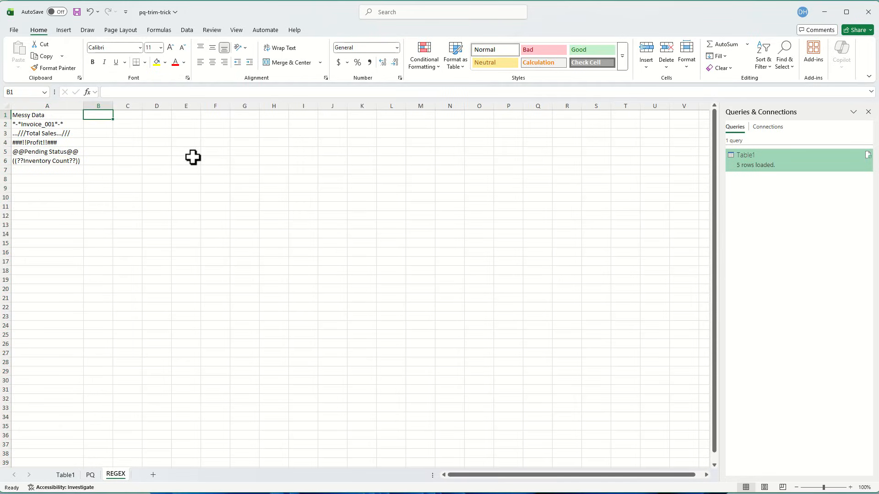
type("REGEX")
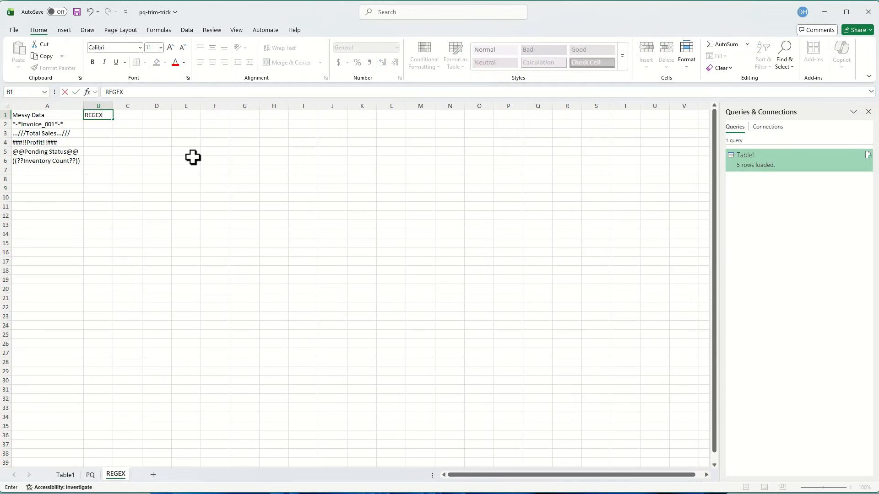
key("Return")
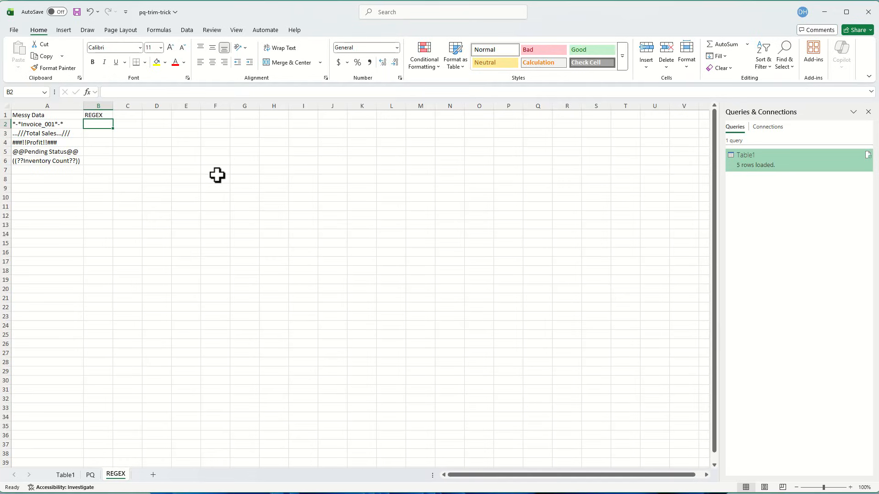
- Start a REGEXREPLACE formula in cell B2 with A2 as its text argument
type("+")
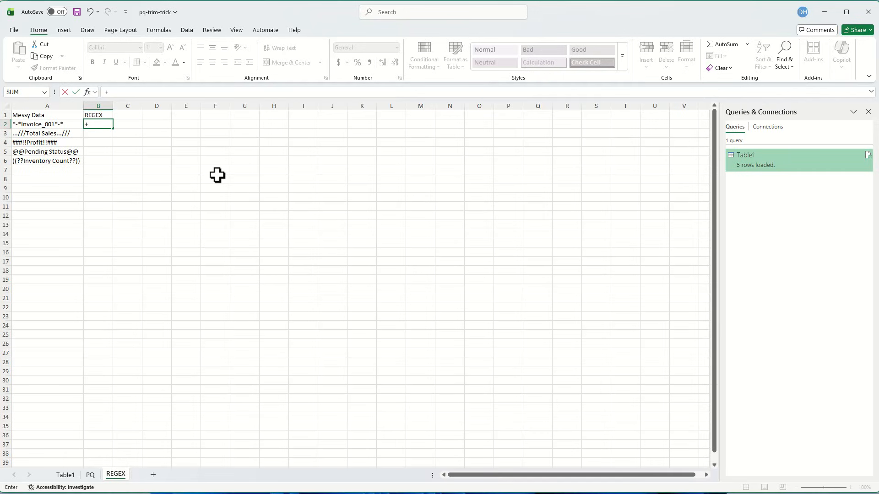
key("BackSpace")
type("=reg")
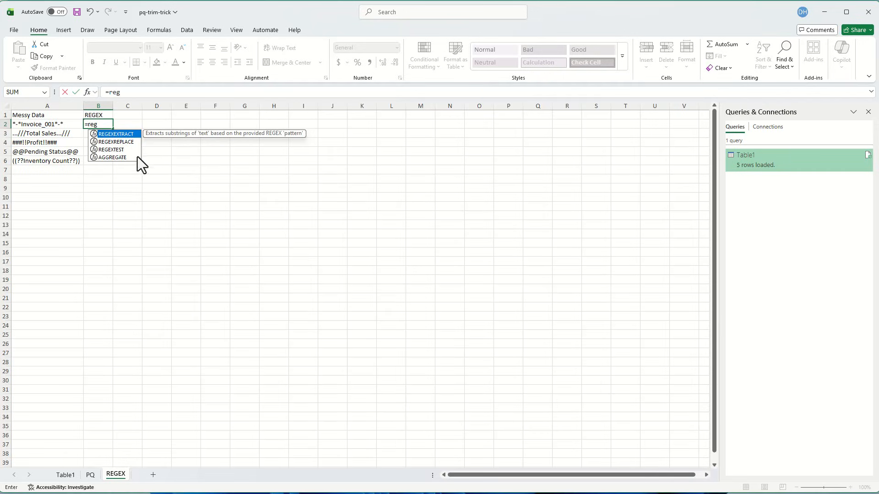
double_click(127, 142)
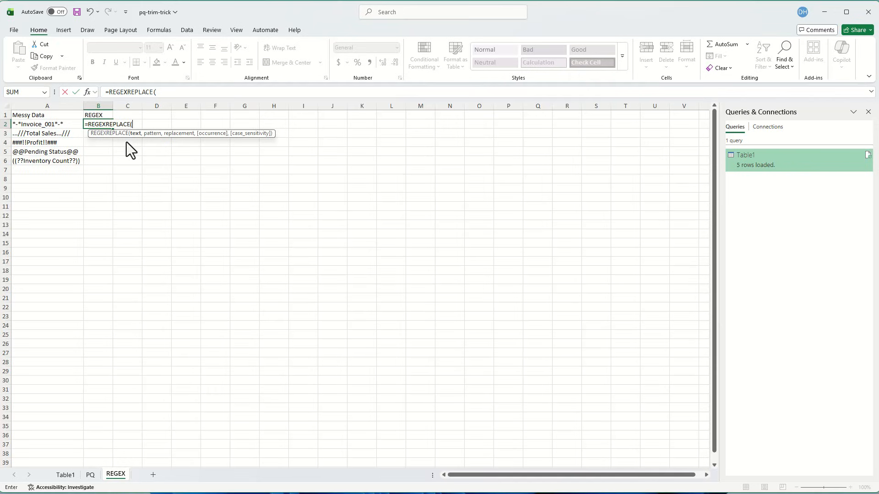
left_click(48, 125)
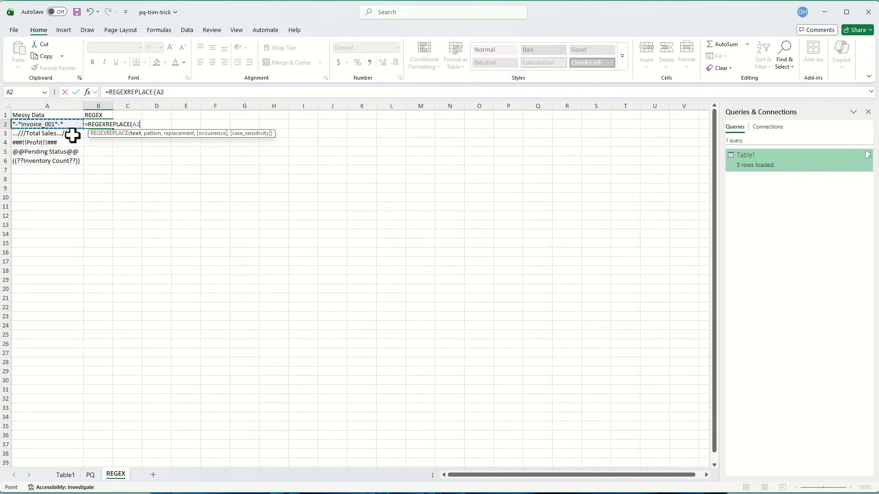
type(",")
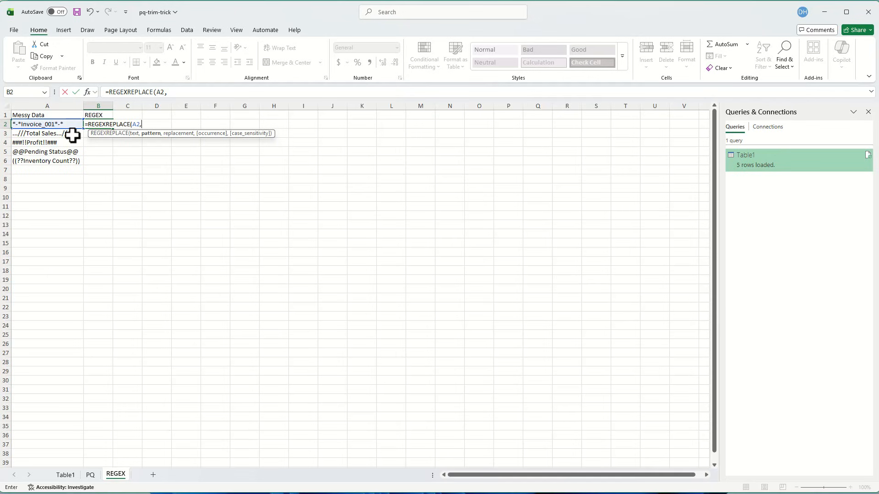
type("\"")
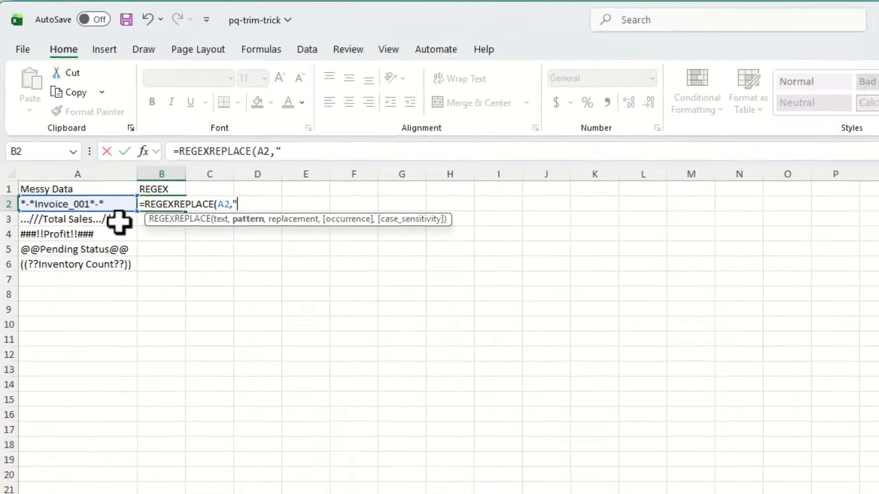
type("^")
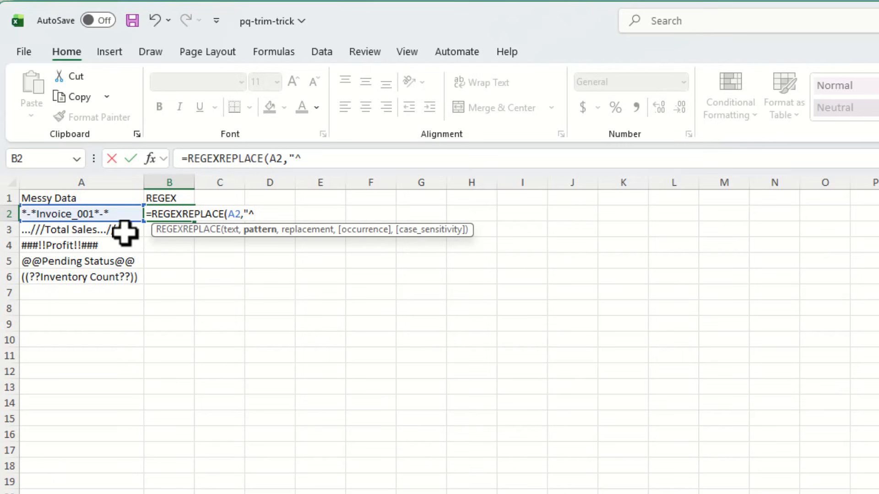
- Enter the leading-symbol pattern "^[\*\-./#!@(?)]+" as the REGEXREPLACE formula's pattern argument
type("[")
key("BackSpace")
type("[")
type("\\*")
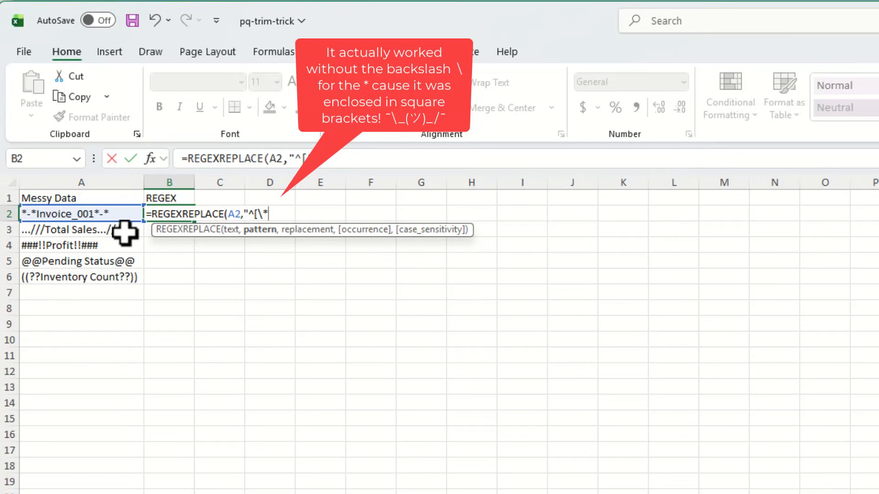
type("\\-")
type("./")
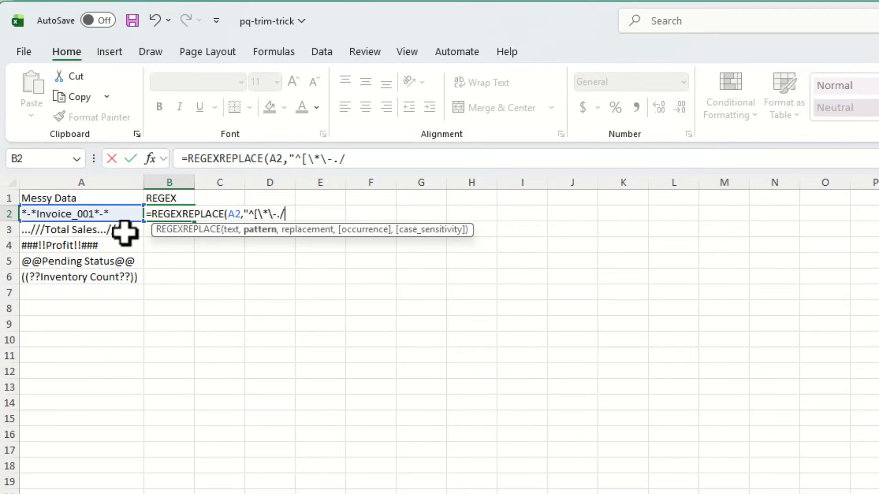
type("#!@(?)")
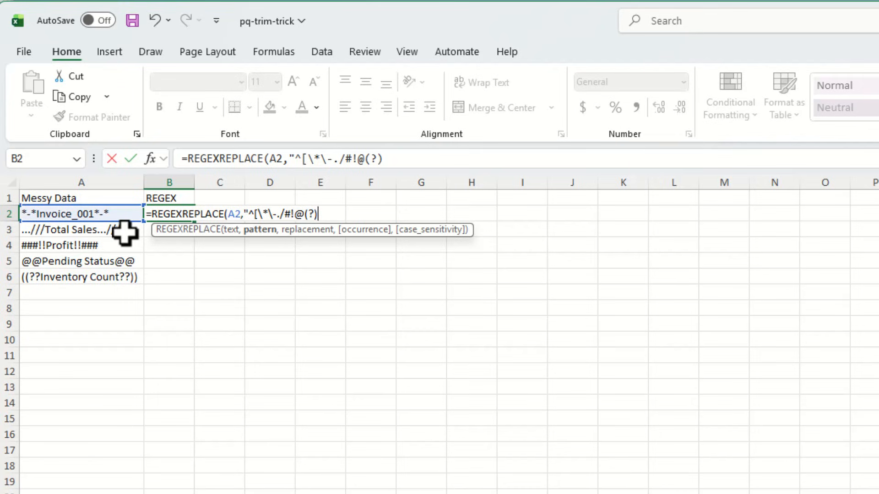
type("]+")
type("\",")
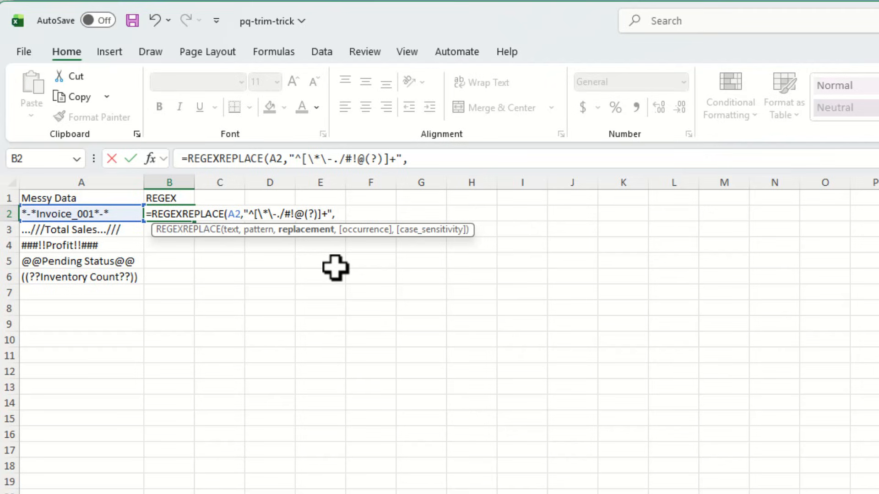
type("\"\")")
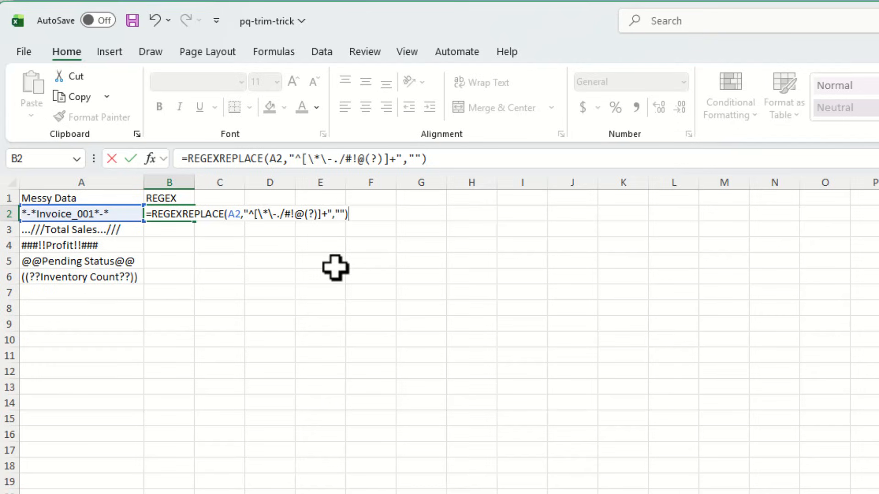
- Set the replacement argument to an empty string "" and complete the formula in B2
key("Return")
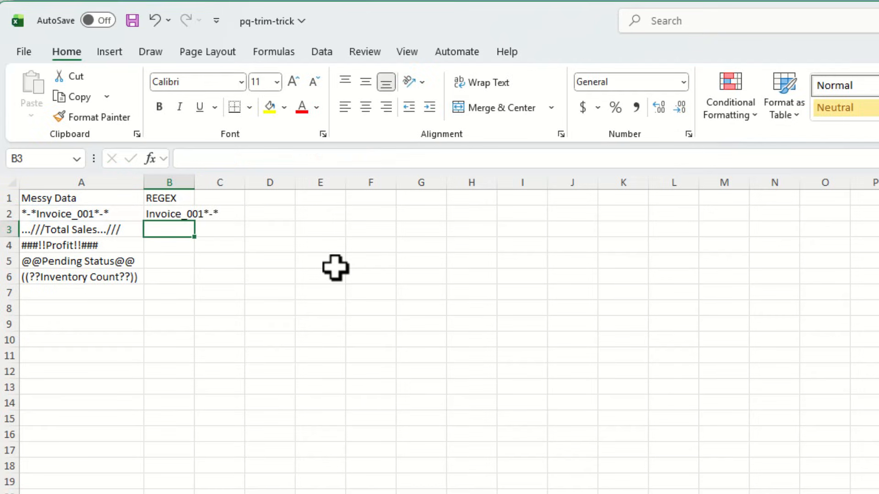
- Fill the B2 formula down through B6 and autofit the width of column B
left_click(185, 214)
left_click_drag(195, 222, 183, 282)
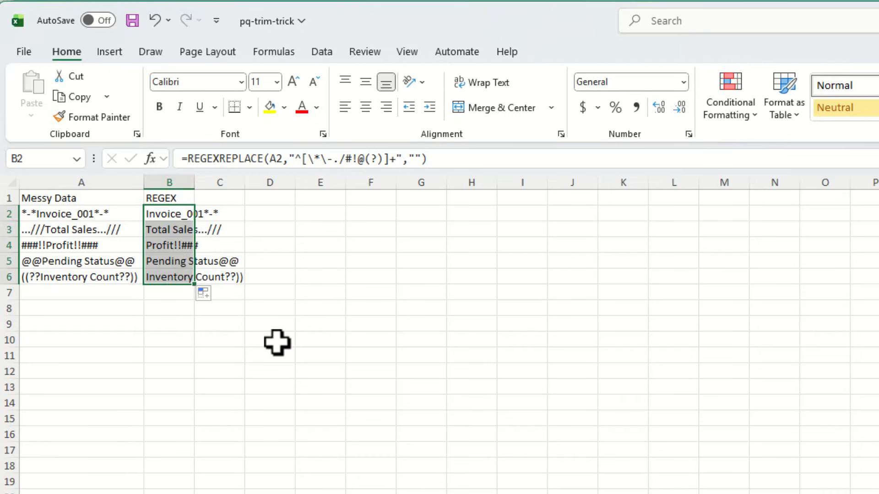
double_click(194, 180)
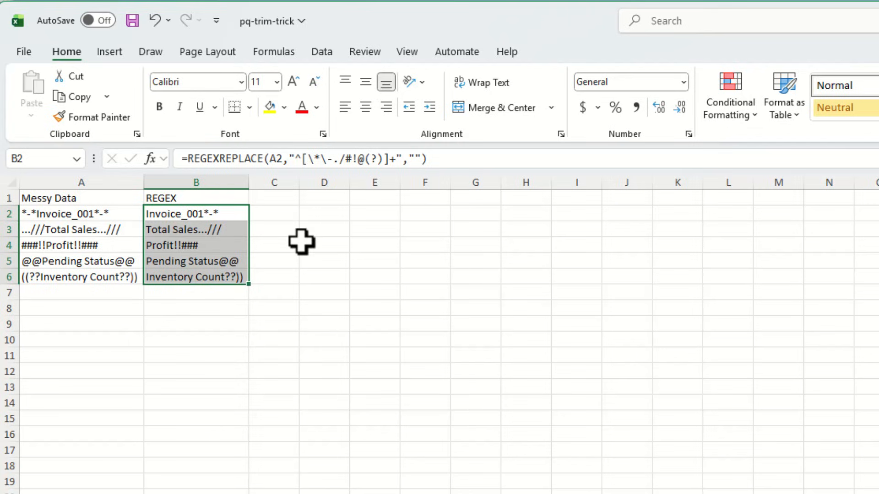
- Extend the pattern in B2 with |[\*\-./#!@(?)]+$ to cover trailing symbols, and fill the formula down to B6
left_click(395, 158)
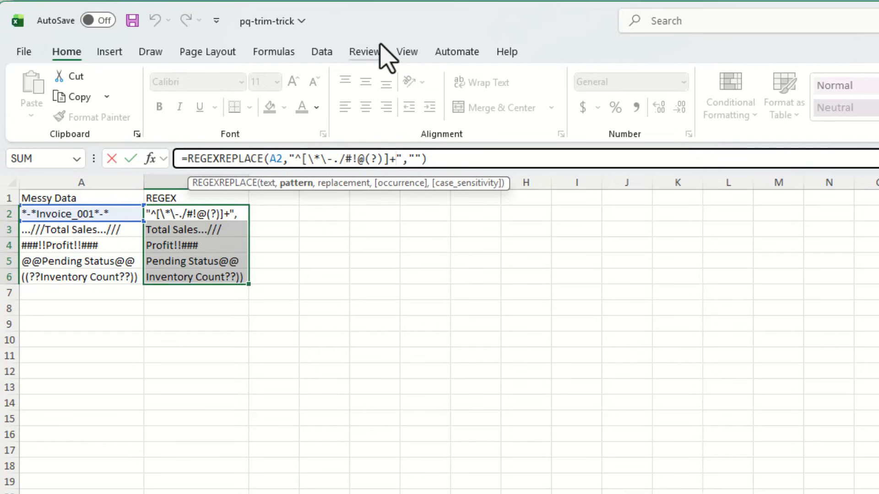
type("|")
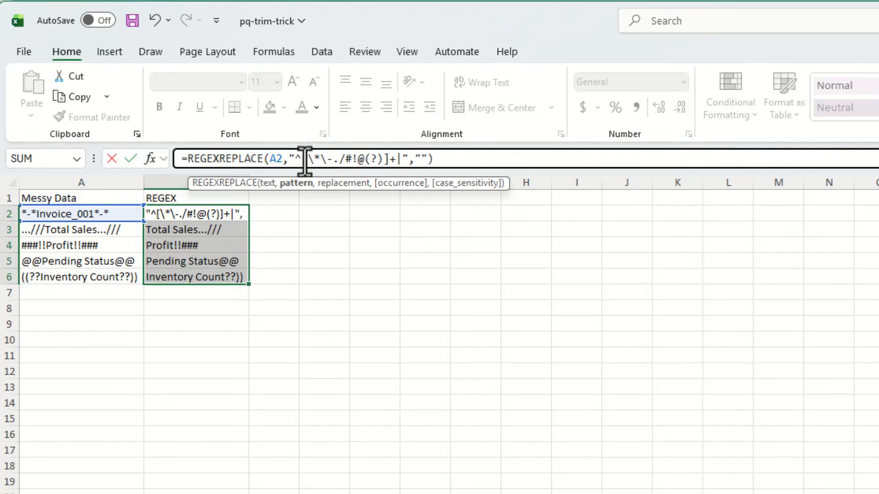
left_click_drag(302, 164, 389, 163)
key("ctrl+c")
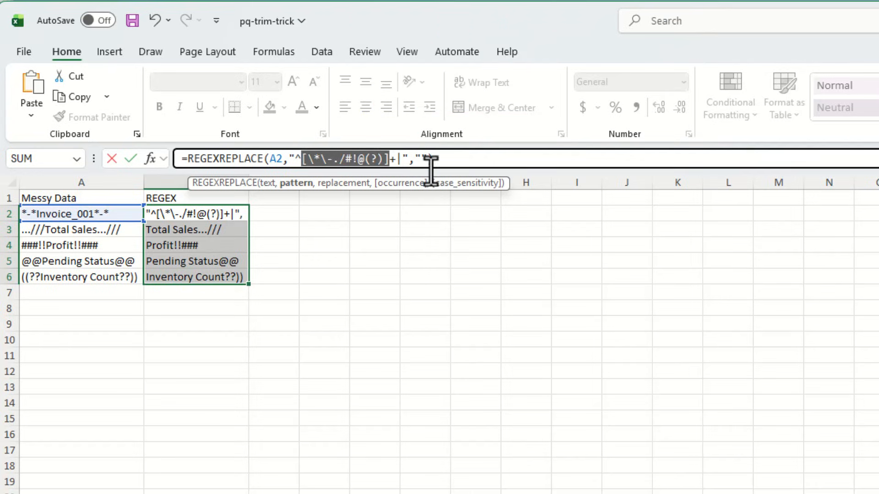
left_click(400, 160)
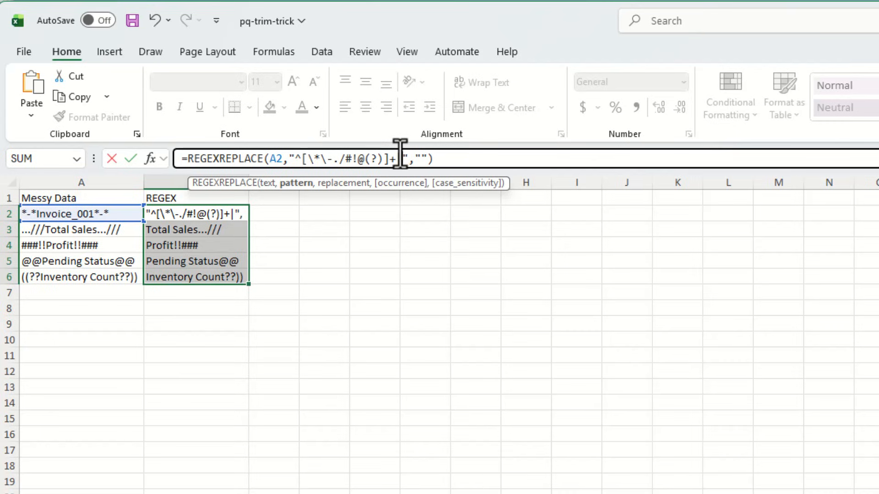
key("ctrl+v")
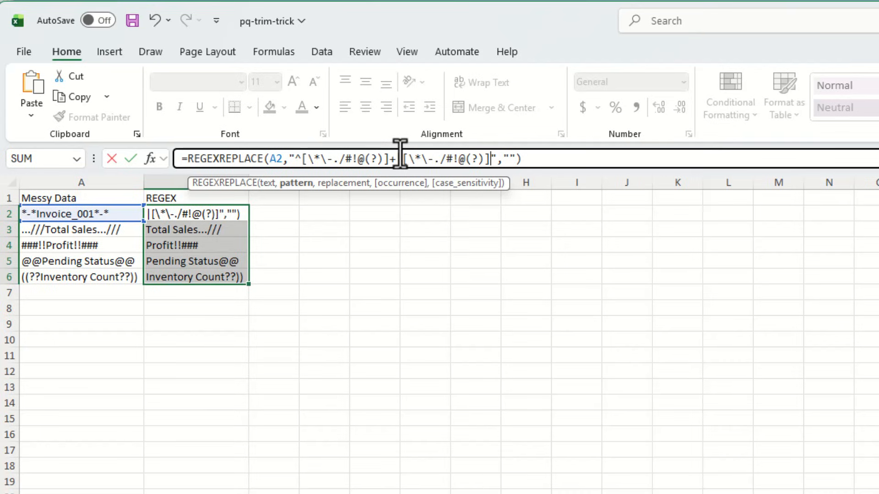
type("+$")
key("Return")
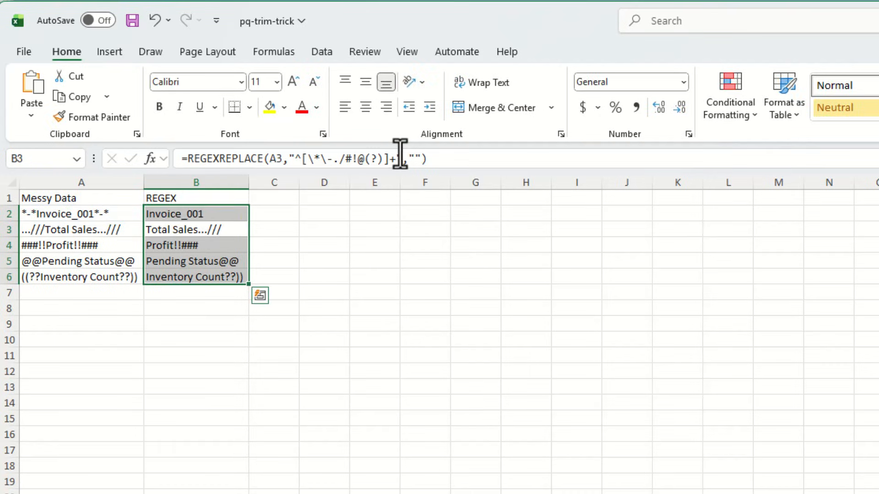
left_click(234, 214)
double_click(248, 221)
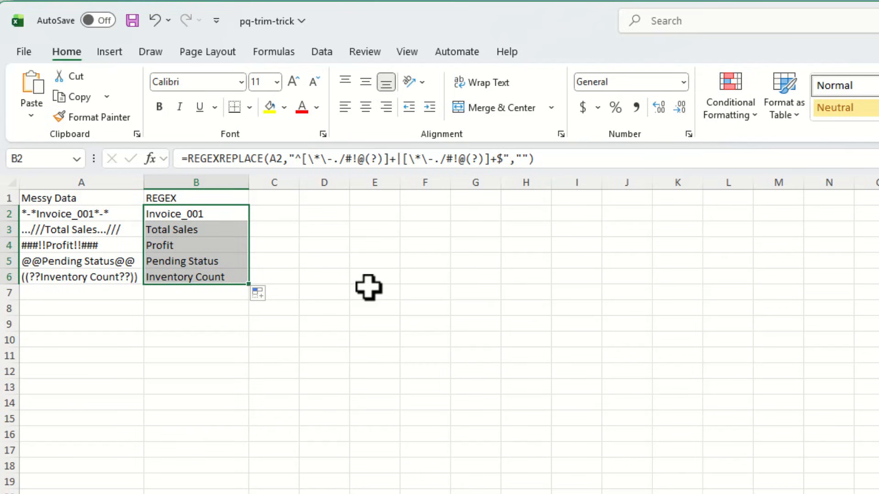
- Append %% to the Inventory Count entry in cell A6 of the REGEX sheet
left_click(127, 276)
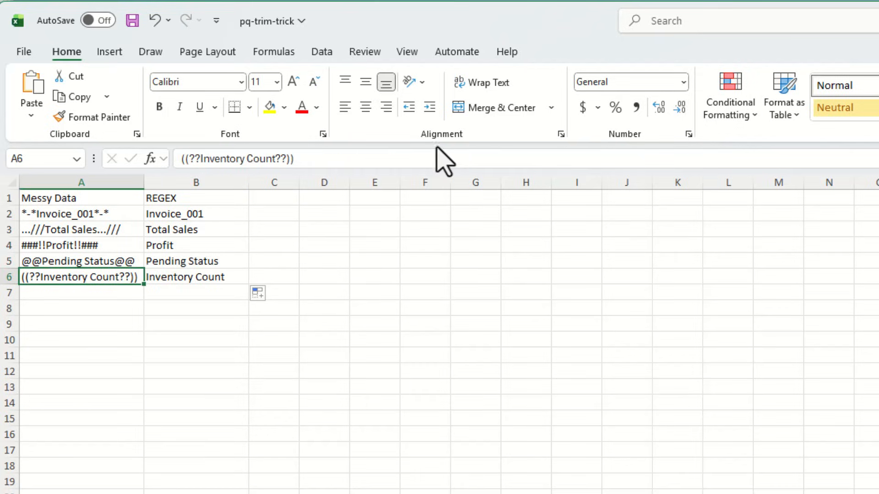
left_click(325, 158)
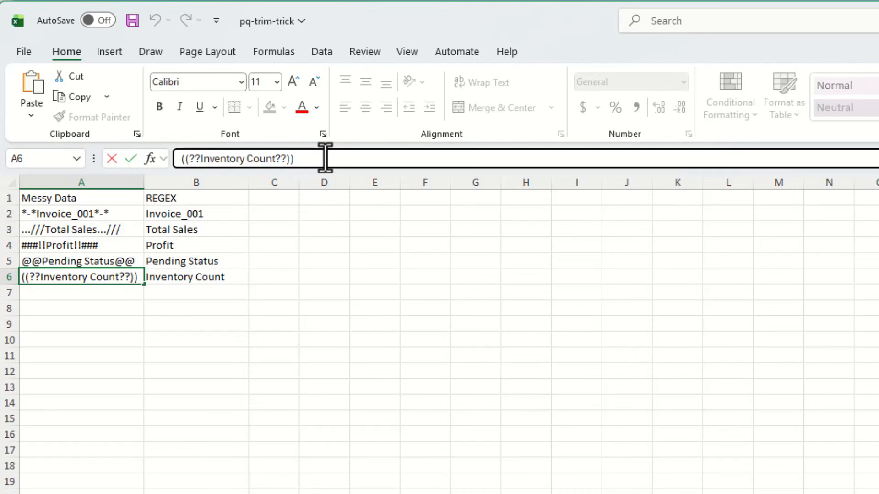
type("%%")
key("Return")
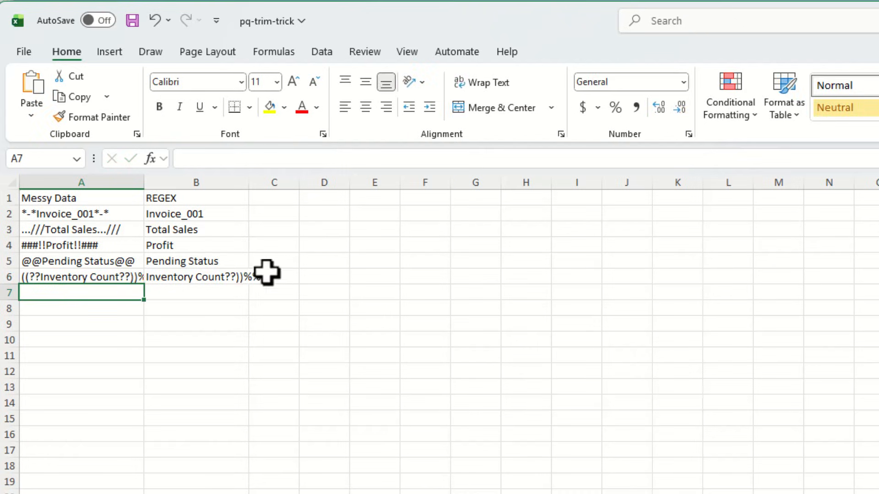
- Add % to the end of both bracketed character sets in the B2 REGEXREPLACE pattern
left_click(222, 276)
left_click(223, 216)
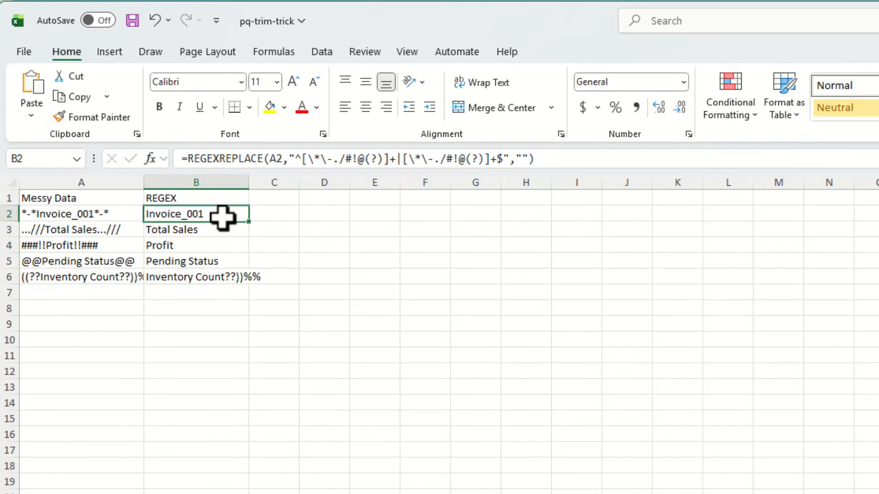
left_click(380, 160)
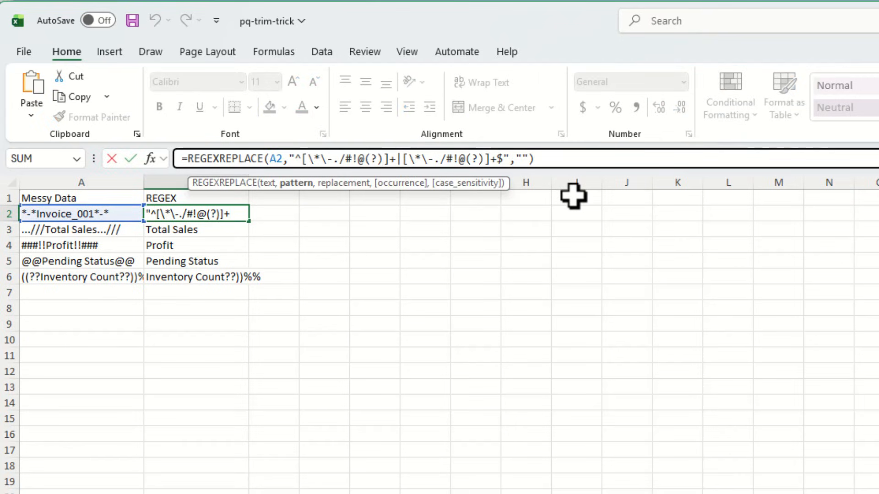
type("%")
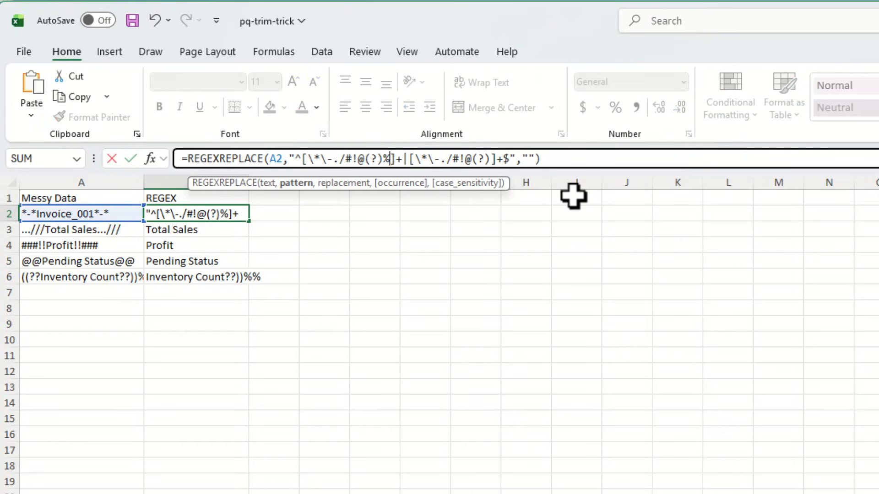
left_click(487, 159)
type("%")
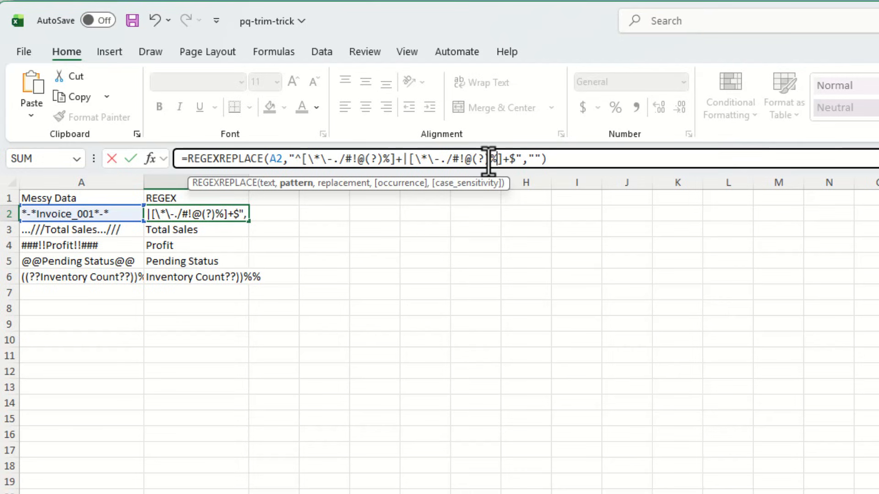
key("Return")
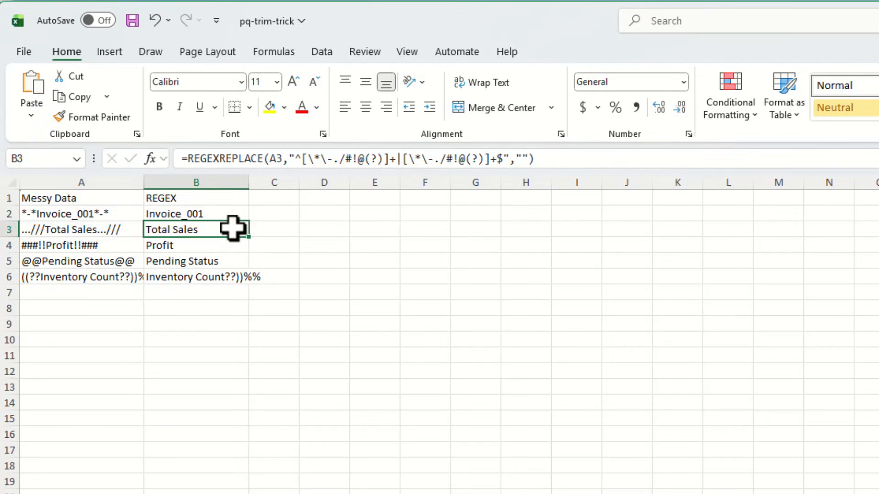
- Fill the updated B2 formula down through B6 and select B6 to check it
left_click(216, 218)
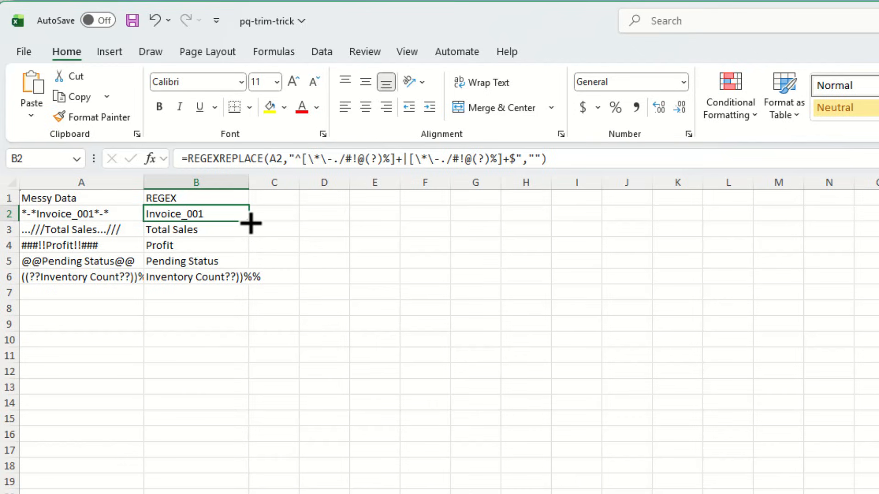
double_click(249, 222)
left_click(229, 281)
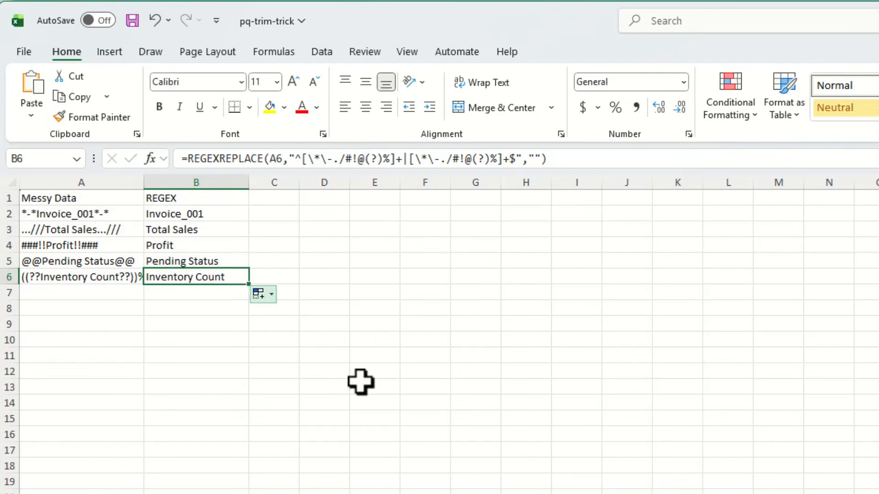